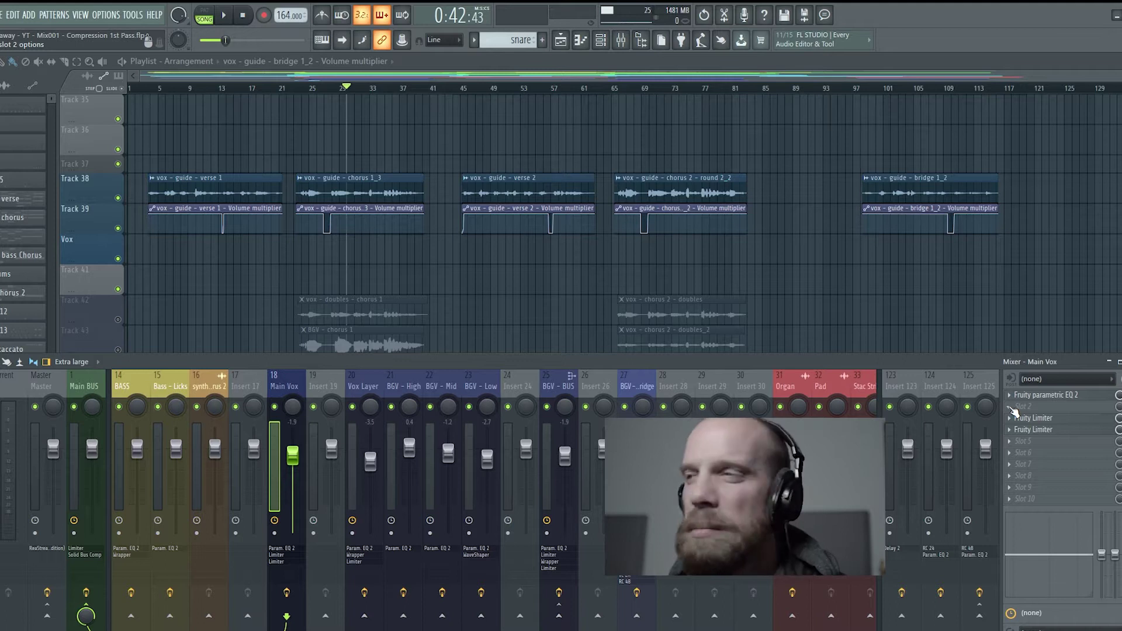
# Show the Main Vox effect chain and open the plugin choices for its empty slot.
pyautogui.click(1014, 410)
# Load a Fruity Limiter from Dynamics into the empty second slot of Main Vox.
pyautogui.press('Escape')
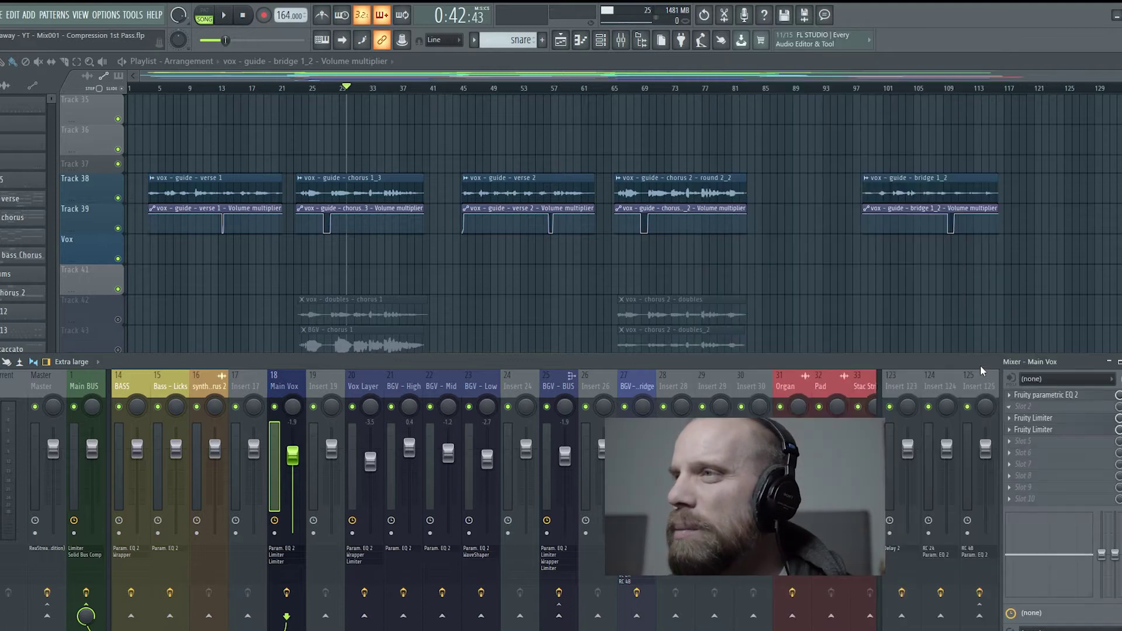
pyautogui.click(1008, 406)
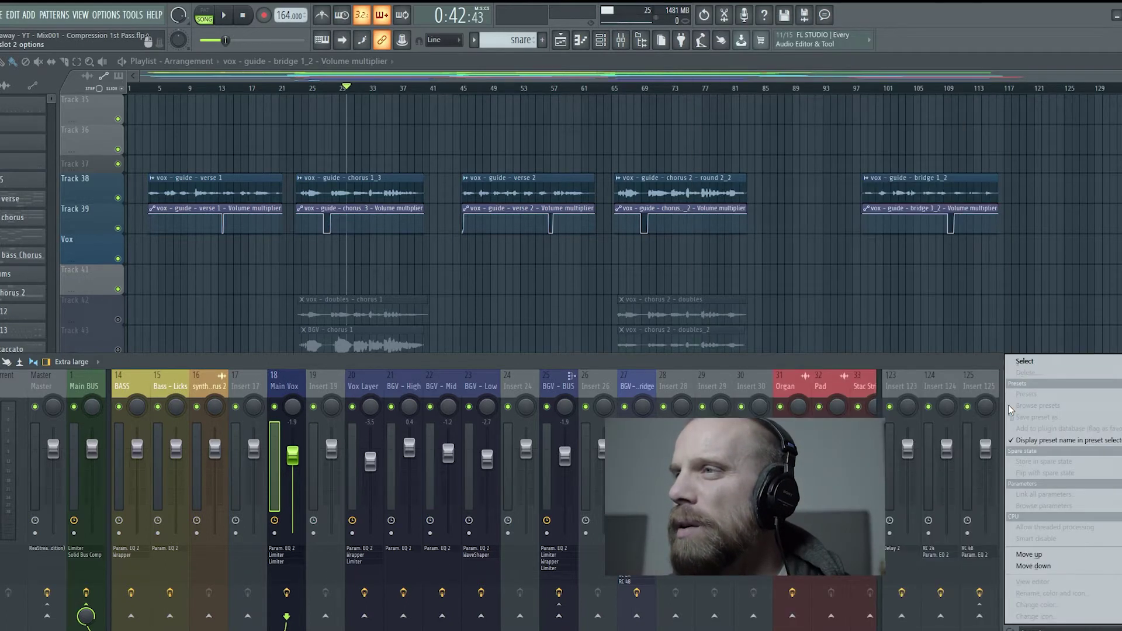
pyautogui.moveTo(1029, 361)
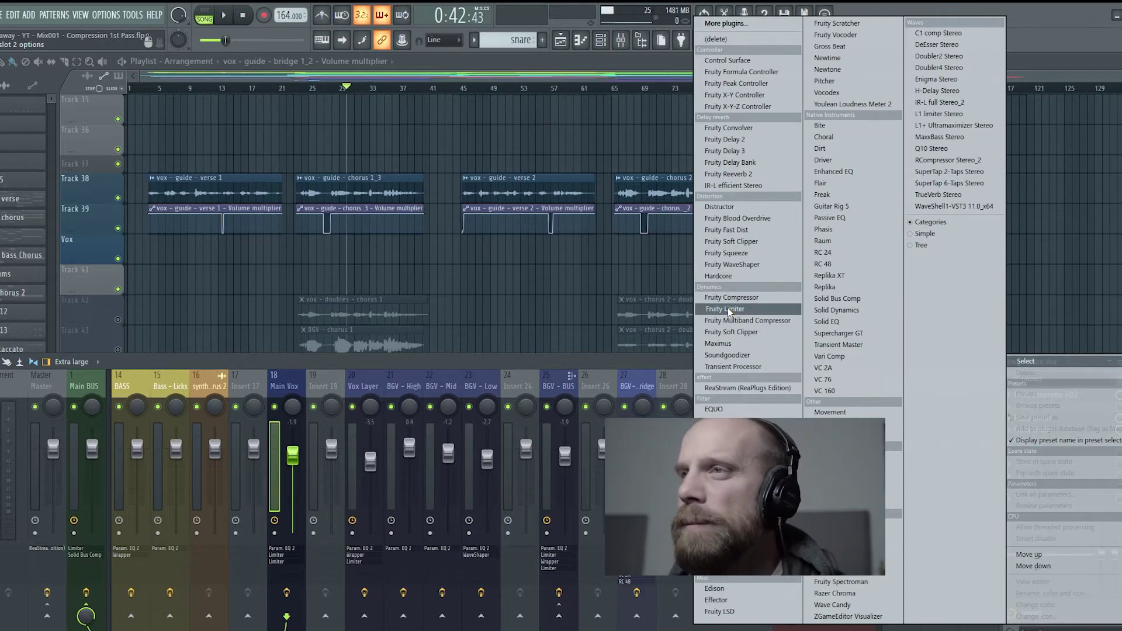
pyautogui.click(729, 310)
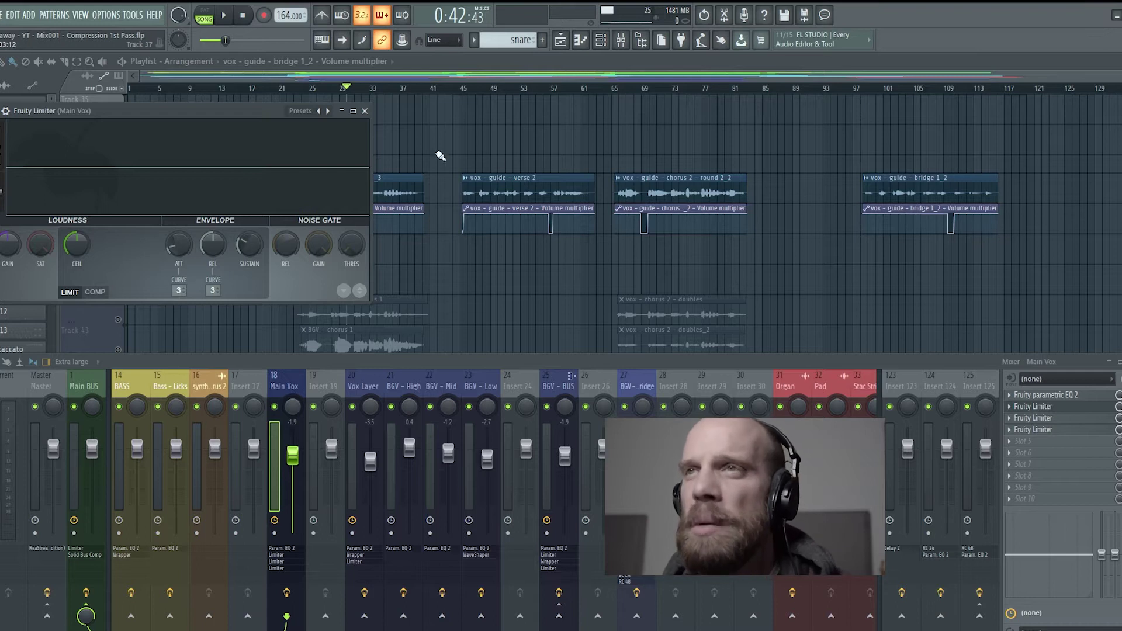
# Open the slot 3 Fruity Limiter and switch it to COMP mode, ratio reading 5.2:1.
pyautogui.click(364, 110)
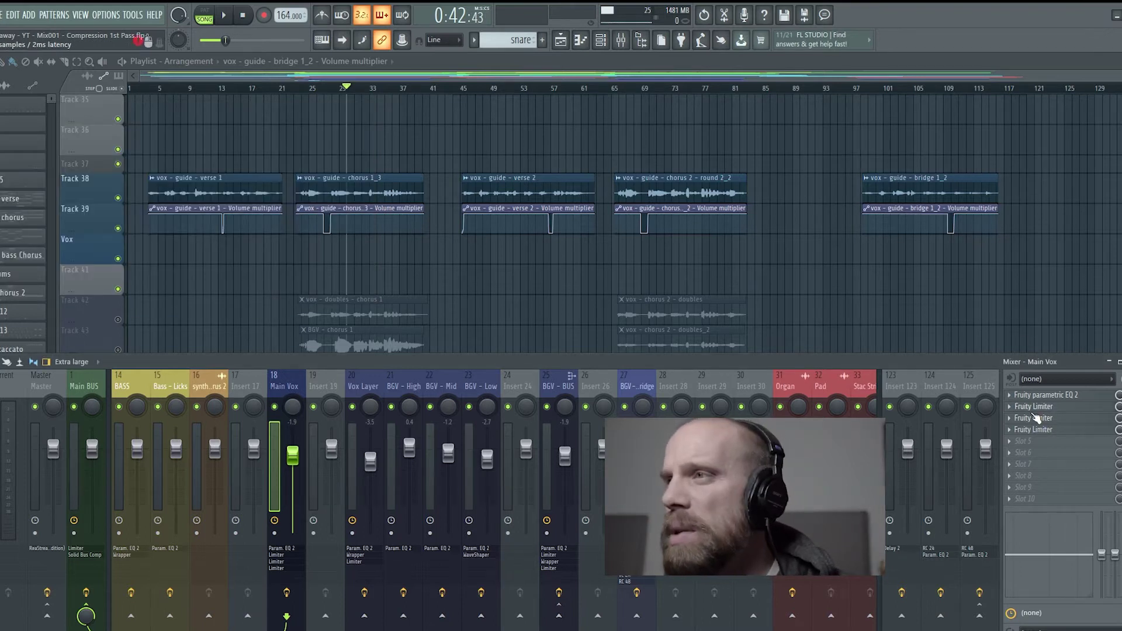
pyautogui.click(1029, 418)
pyautogui.moveTo(466, 245)
pyautogui.mouseDown()
pyautogui.moveTo(466, 270)
pyautogui.moveTo(465, 244)
pyautogui.mouseUp()
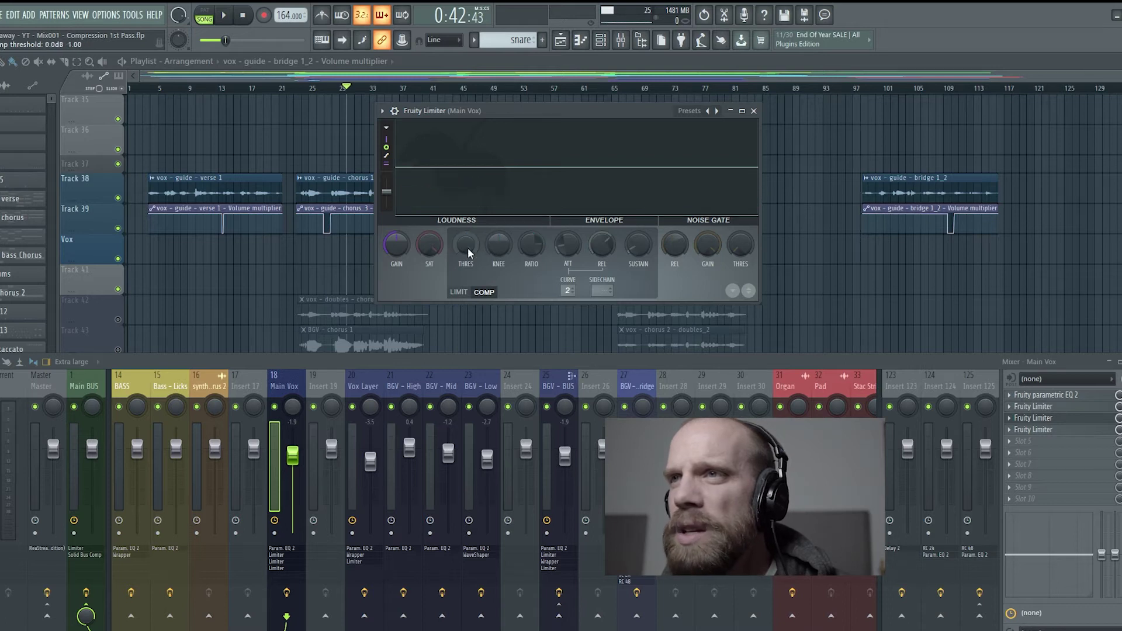
pyautogui.click(459, 292)
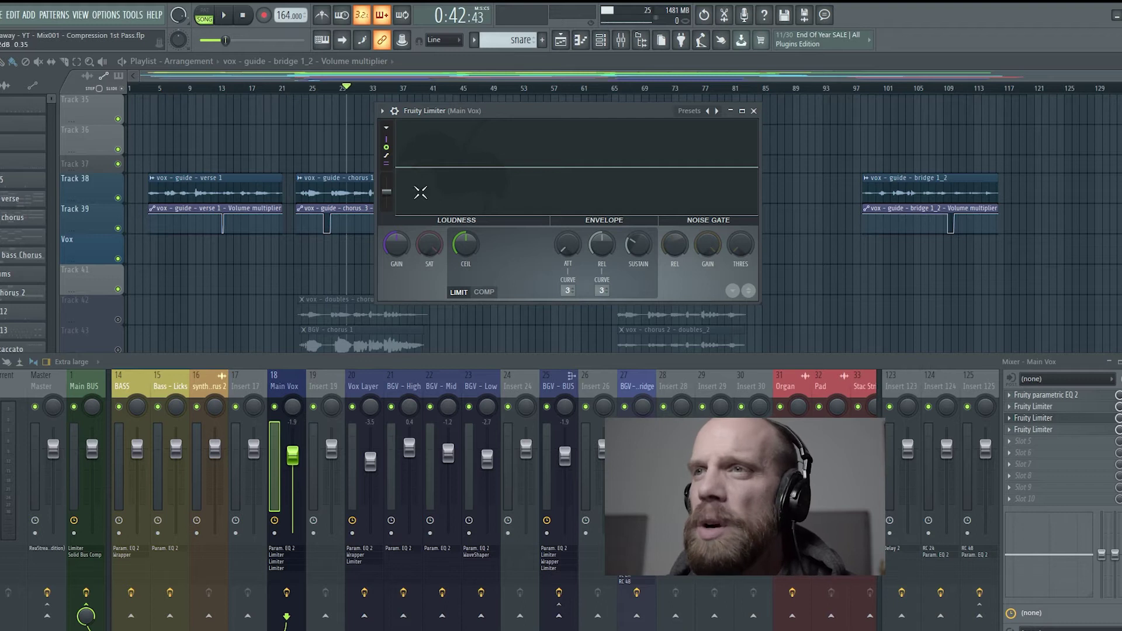
pyautogui.click(491, 296)
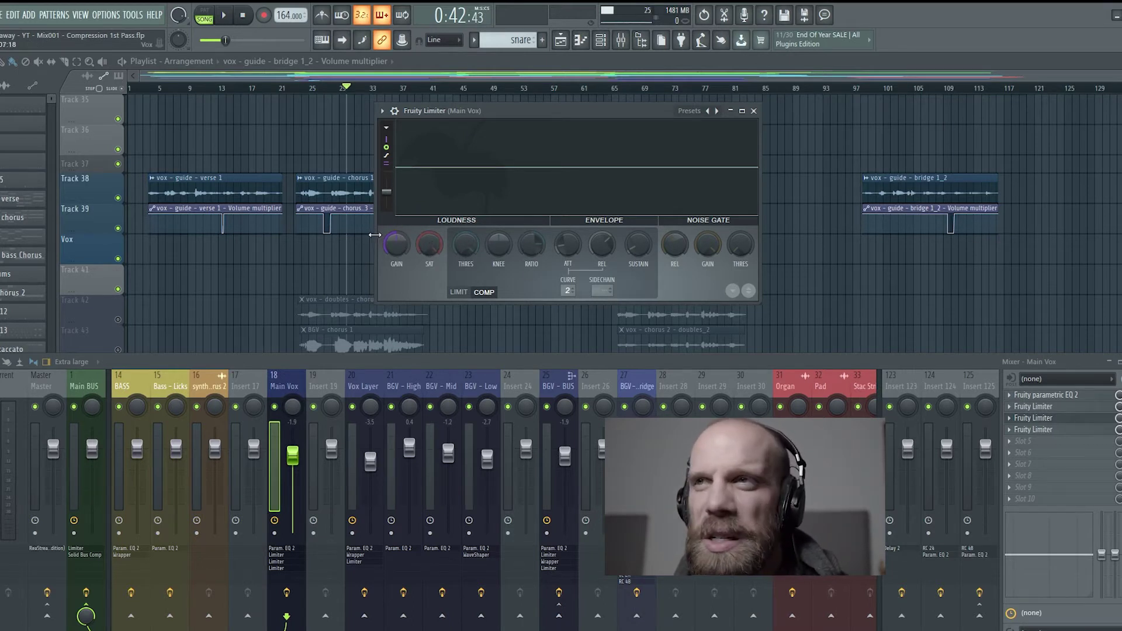
# Play the vocal, then lower the COMP threshold to -12.9 dB.
pyautogui.press('space')
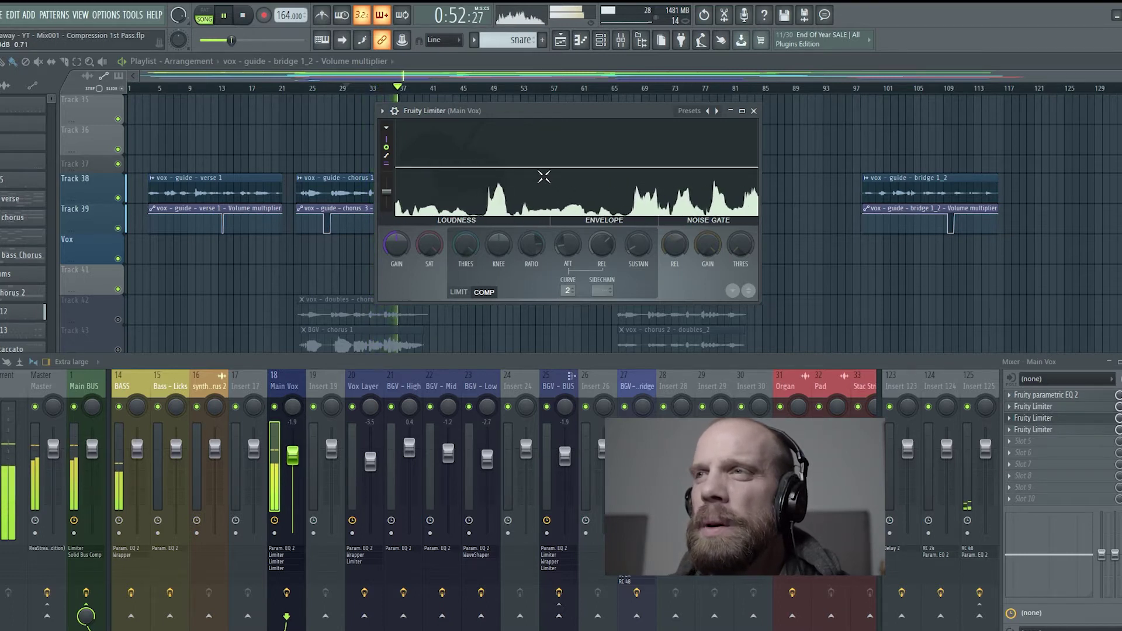
pyautogui.press('space')
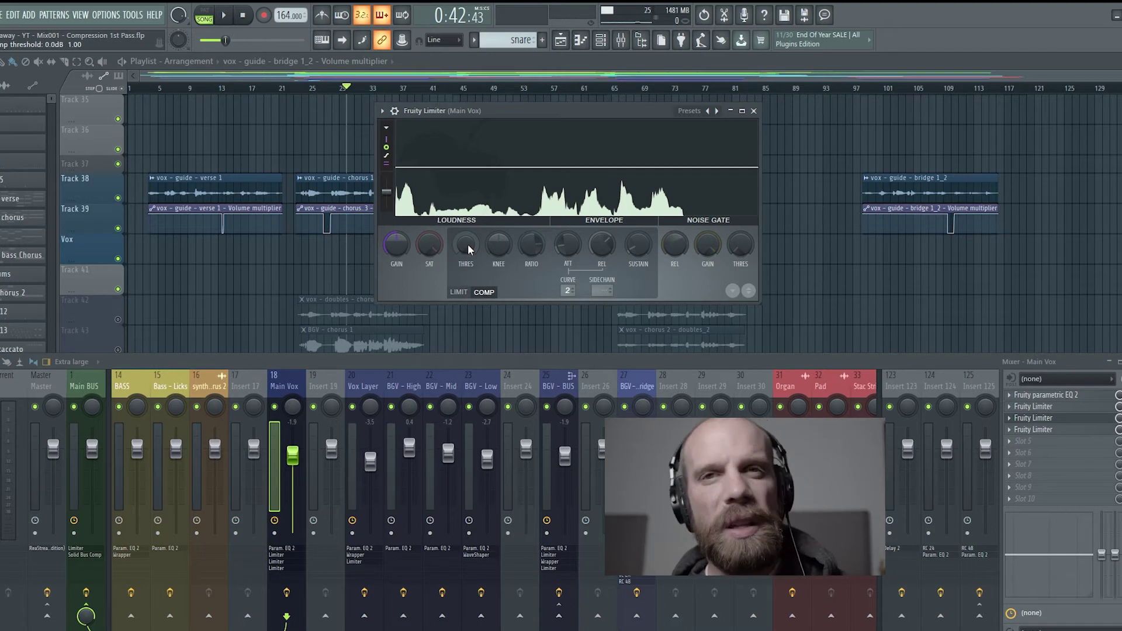
pyautogui.moveTo(468, 244); pyautogui.dragTo(467, 298)
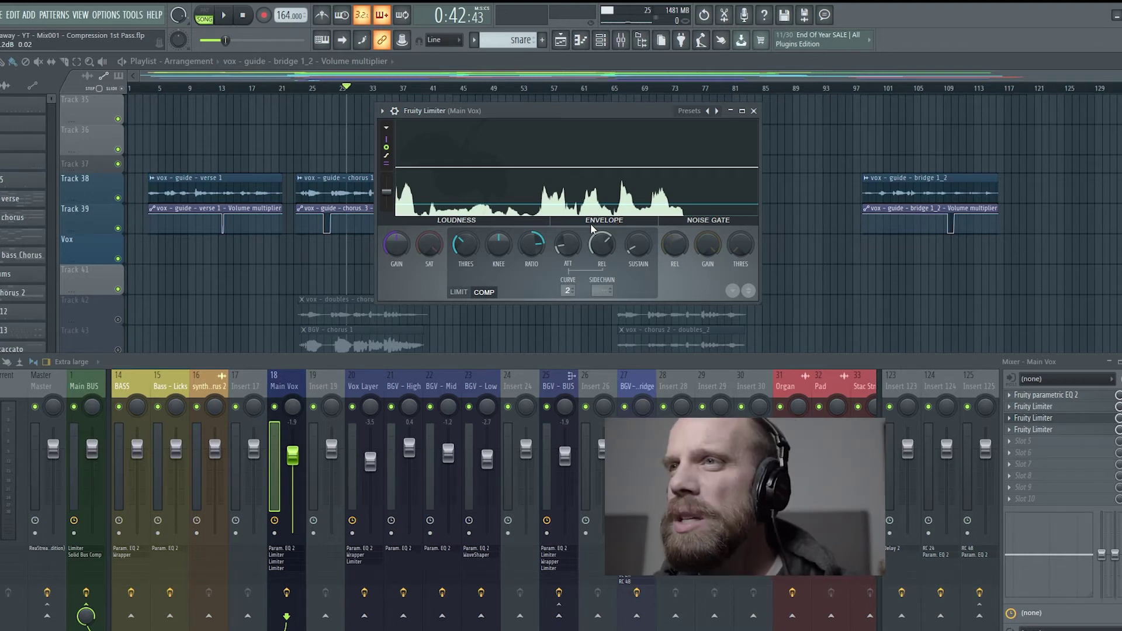
# Raise the compression ratio to 2.6:1 and audition the vocal peaks' gain reduction.
pyautogui.press('space')
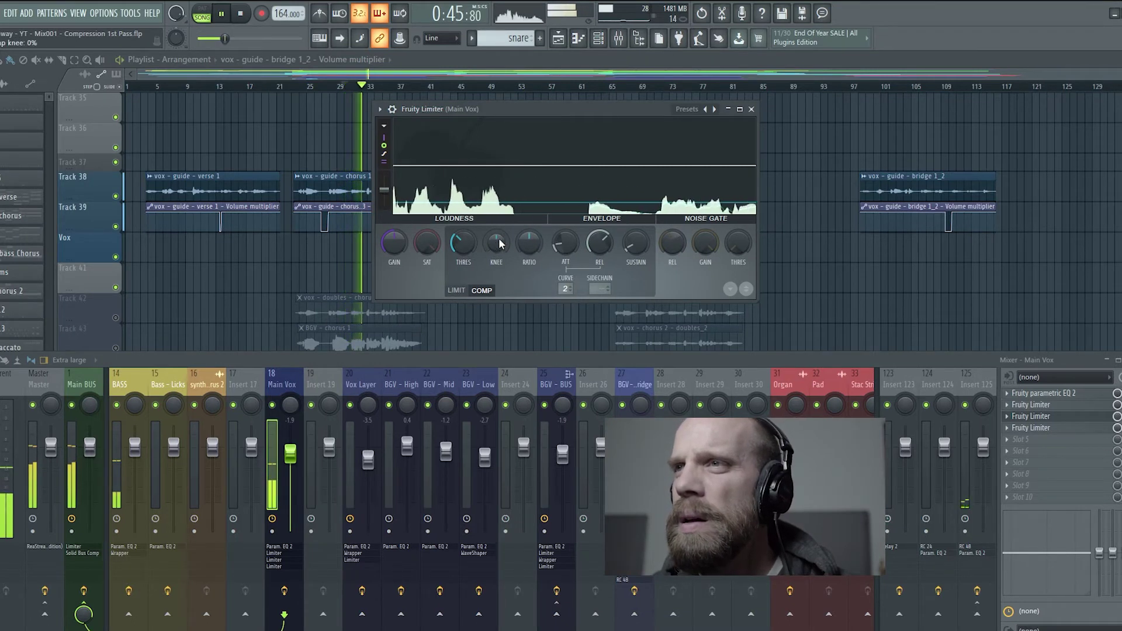
pyautogui.scroll(-3, 478, 236)
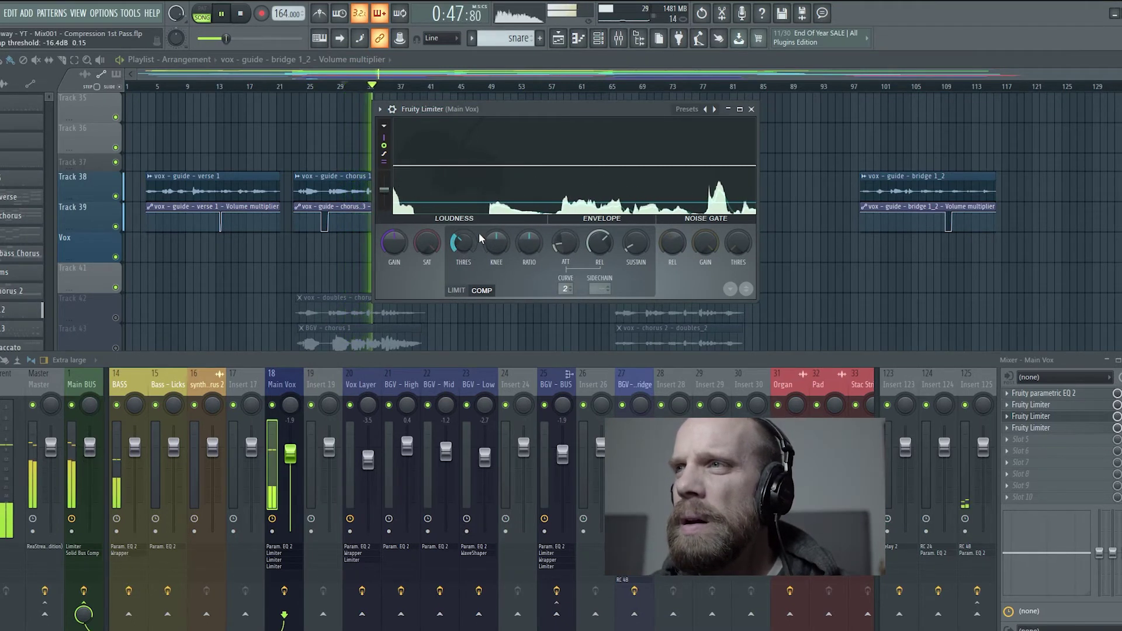
pyautogui.press('space')
pyautogui.moveTo(528, 244); pyautogui.dragTo(528, 231)
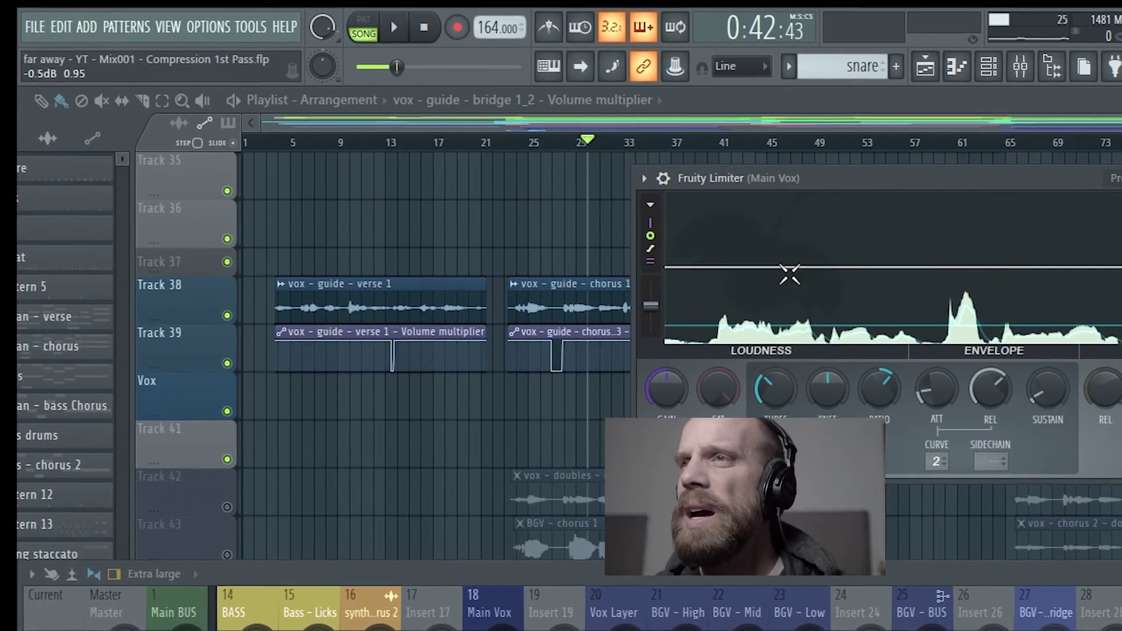
pyautogui.moveTo(888, 395)
pyautogui.mouseDown()
pyautogui.moveTo(888, 352)
pyautogui.moveTo(909, 388)
pyautogui.moveTo(908, 376)
pyautogui.moveTo(892, 384)
pyautogui.mouseUp()
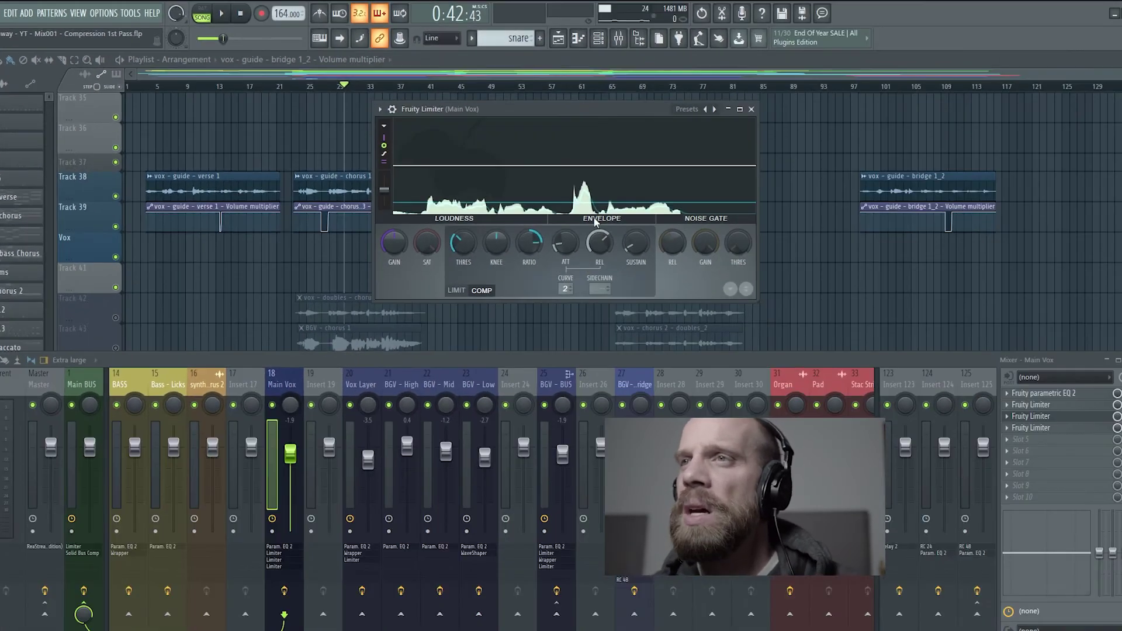
pyautogui.press('space')
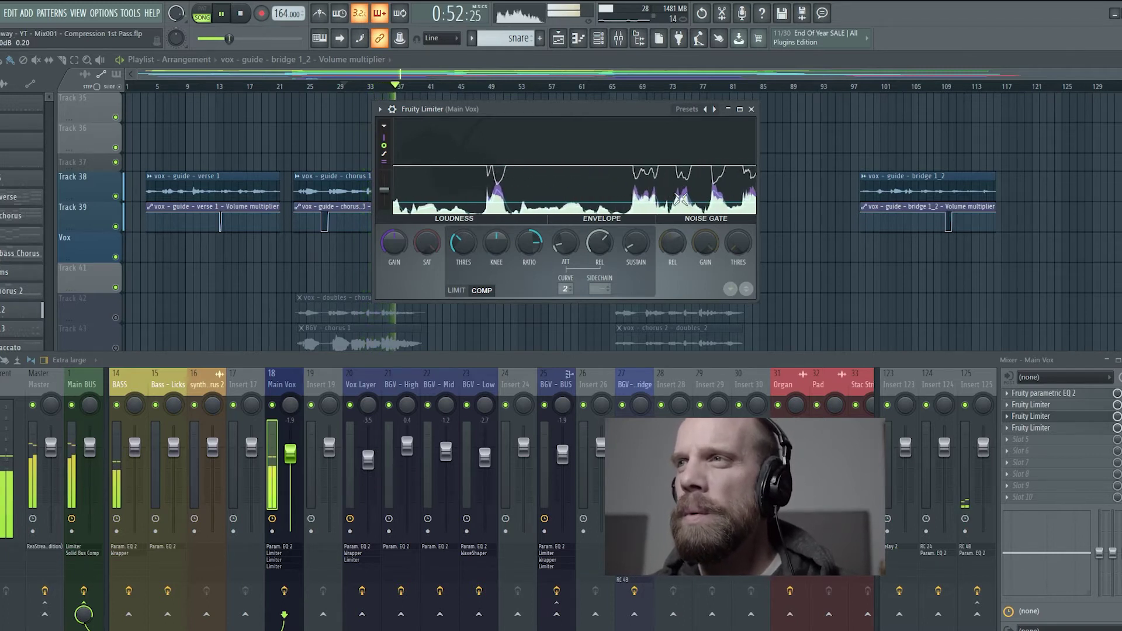
pyautogui.press('space')
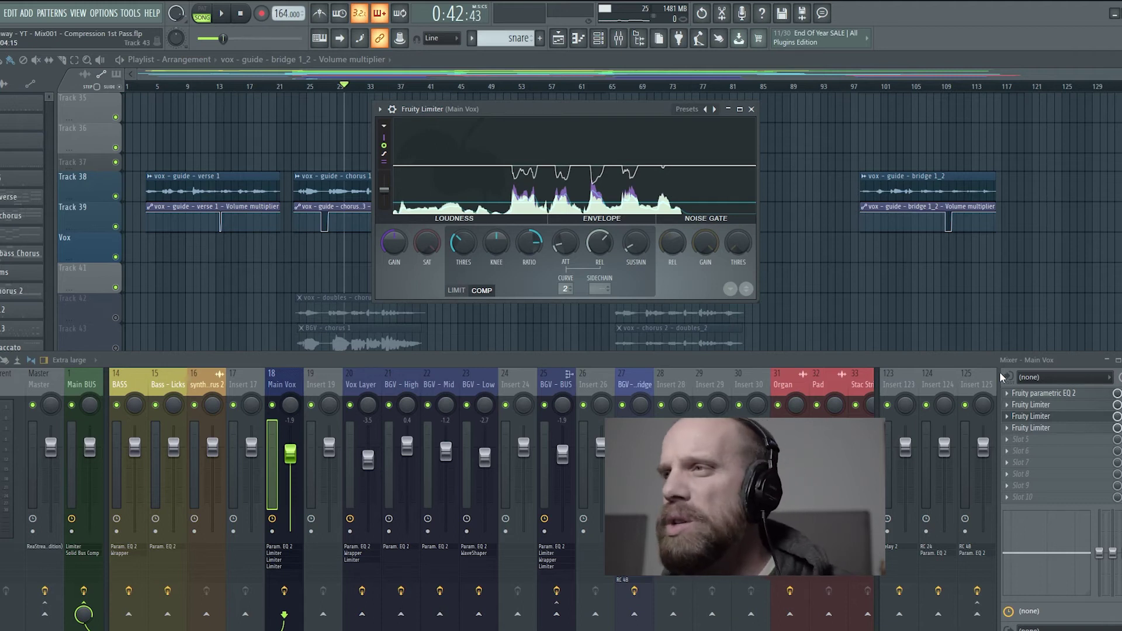
# Open the second and third Main Vox limiters and compare them during playback.
pyautogui.click(1031, 405)
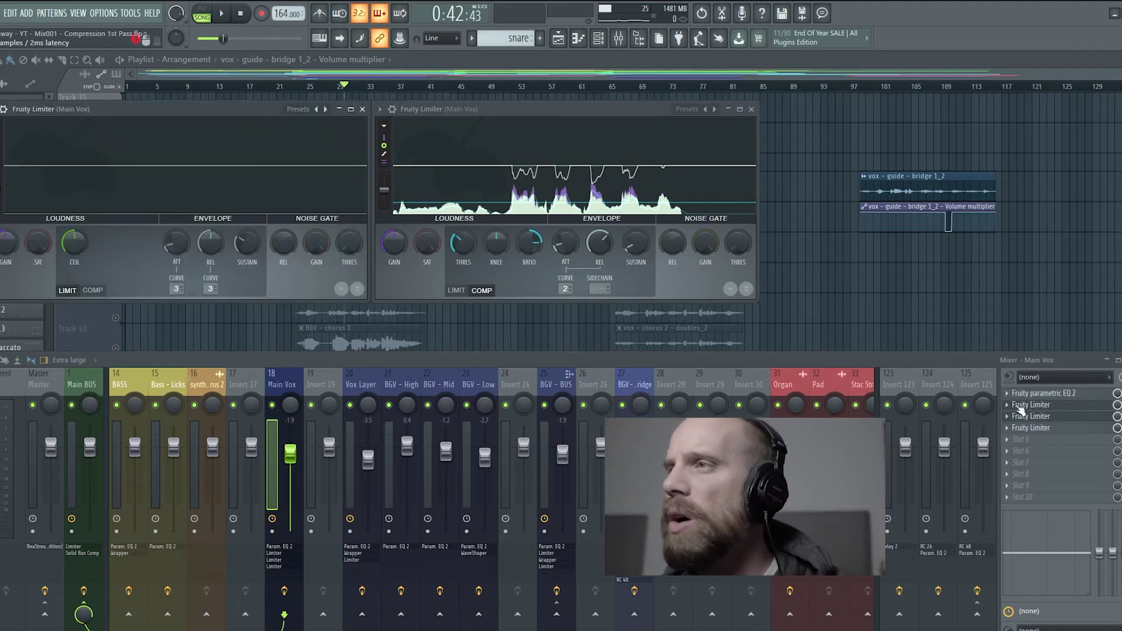
pyautogui.click(1033, 431)
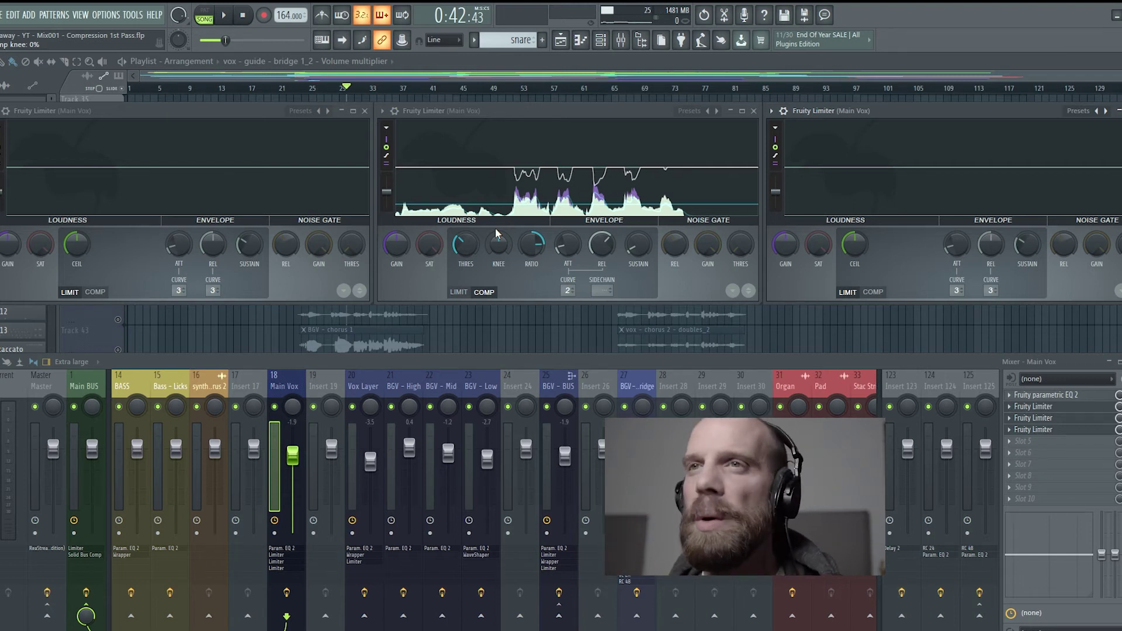
pyautogui.press('space')
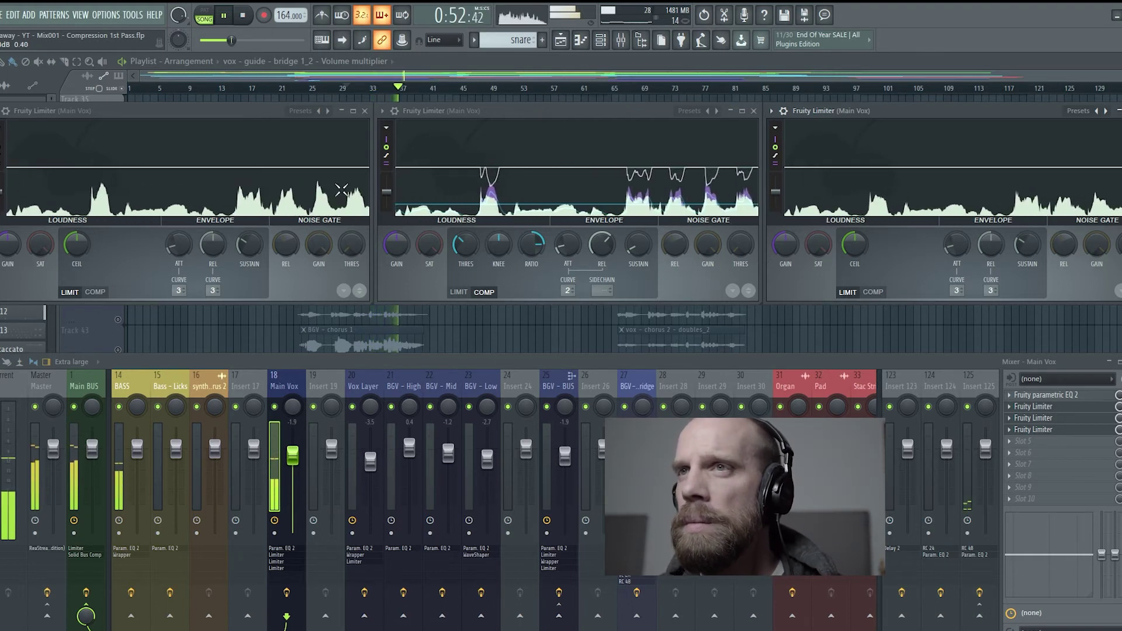
pyautogui.press('space')
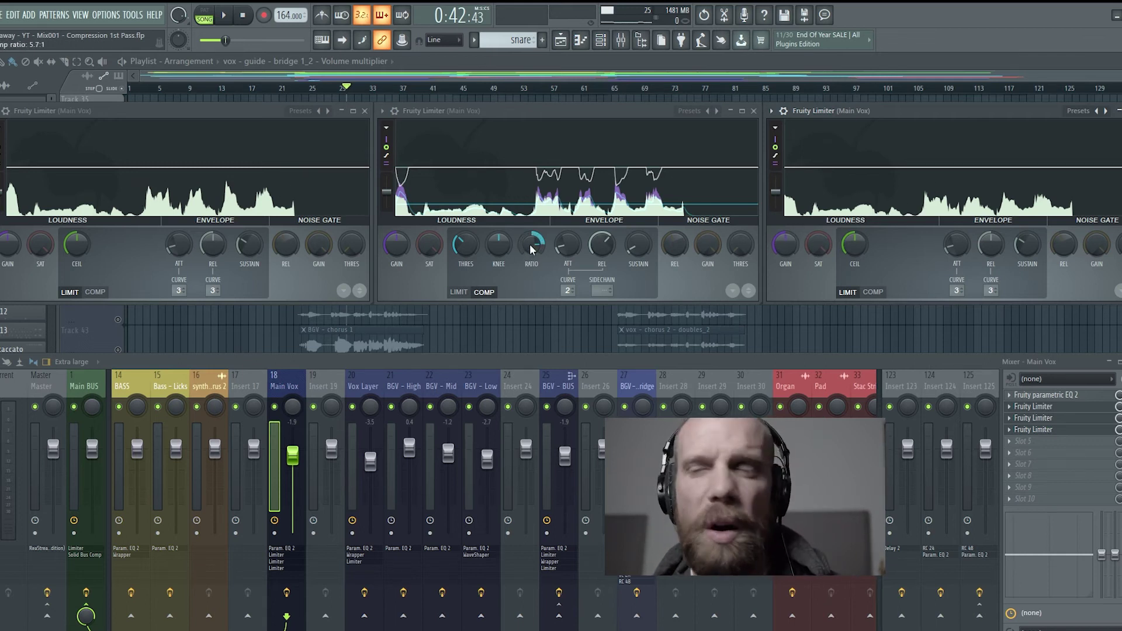
# Lower the middle limiter's threshold to about -18.9 dB while playing, then close the left limiter window.
pyautogui.click(466, 245)
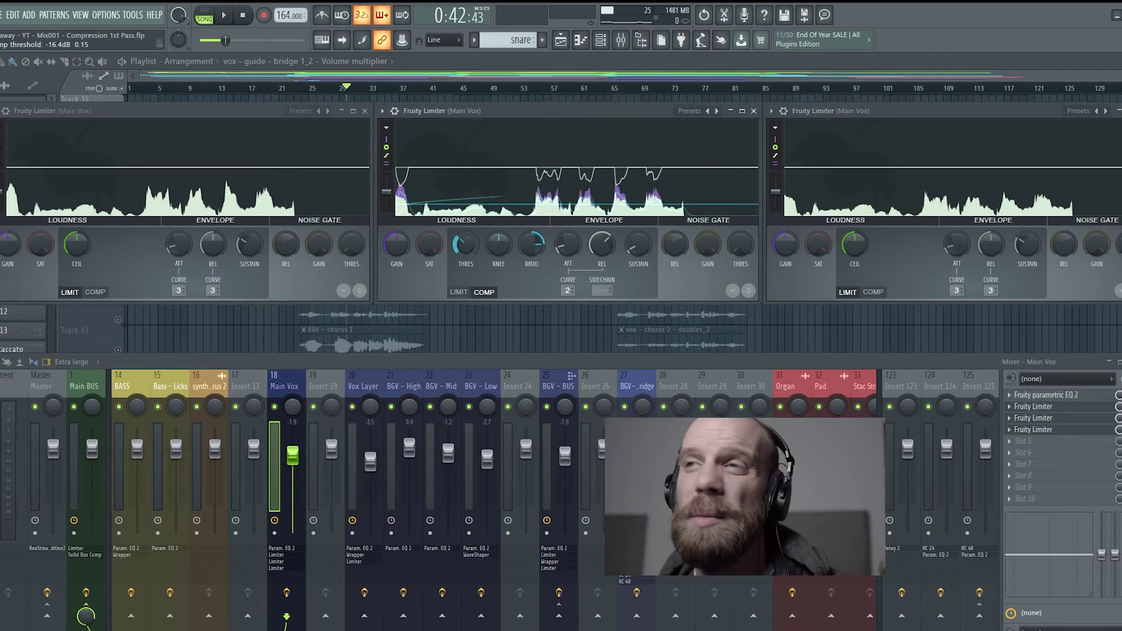
pyautogui.moveTo(466, 246); pyautogui.dragTo(466, 250)
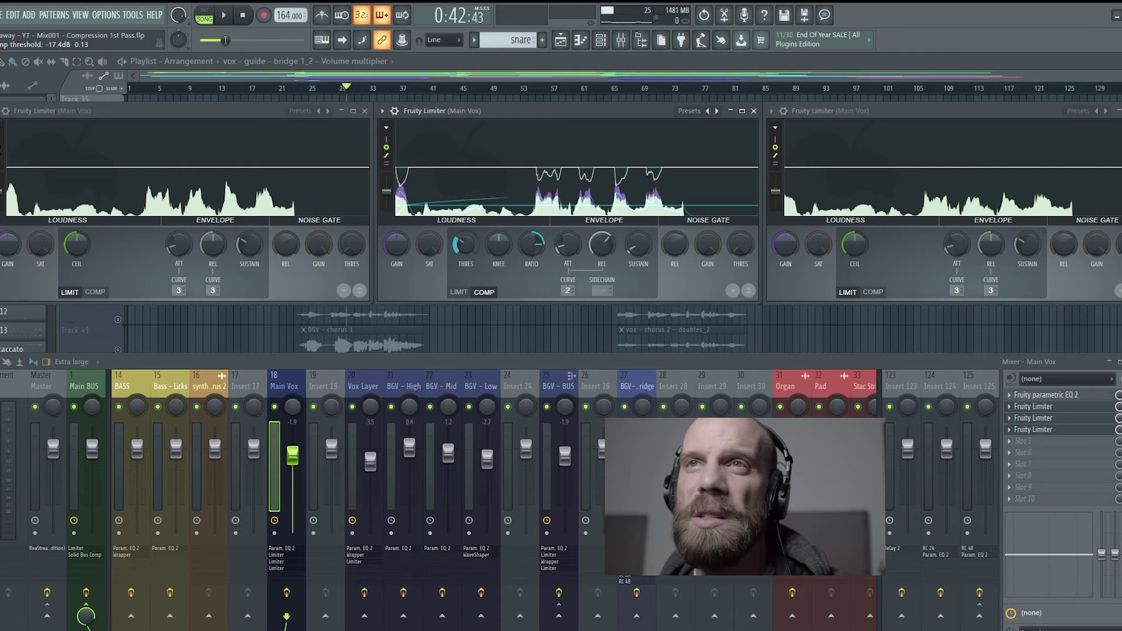
pyautogui.press('space')
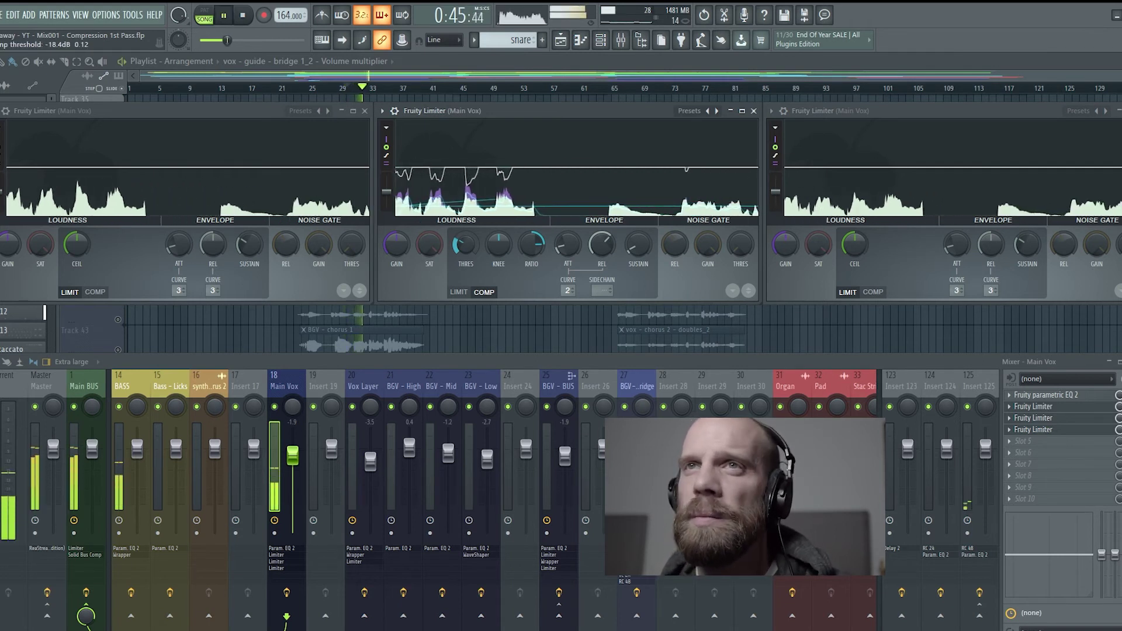
pyautogui.moveTo(466, 245); pyautogui.dragTo(466, 250)
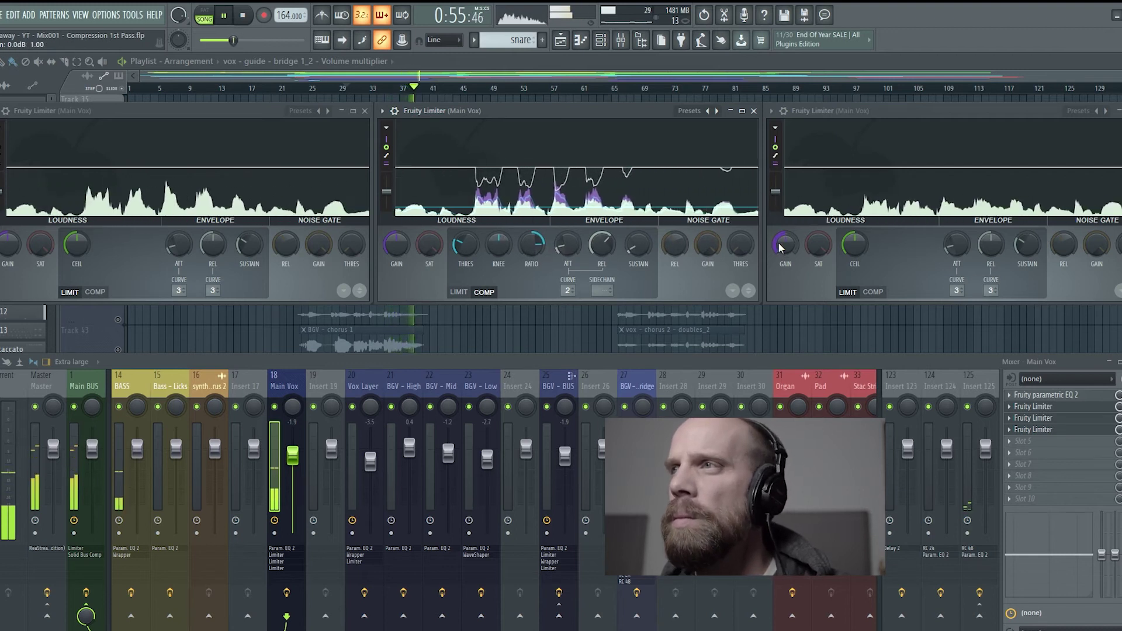
pyautogui.press('space')
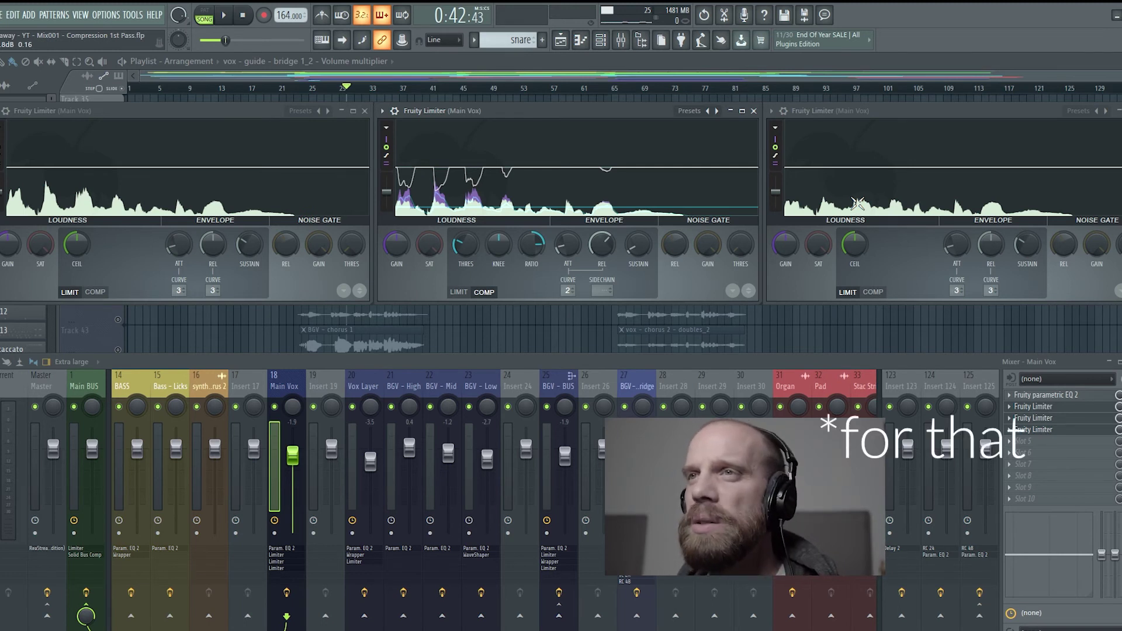
pyautogui.click(365, 111)
# Close the right limiter window and move the remaining limiter window up and left.
pyautogui.click(1032, 114)
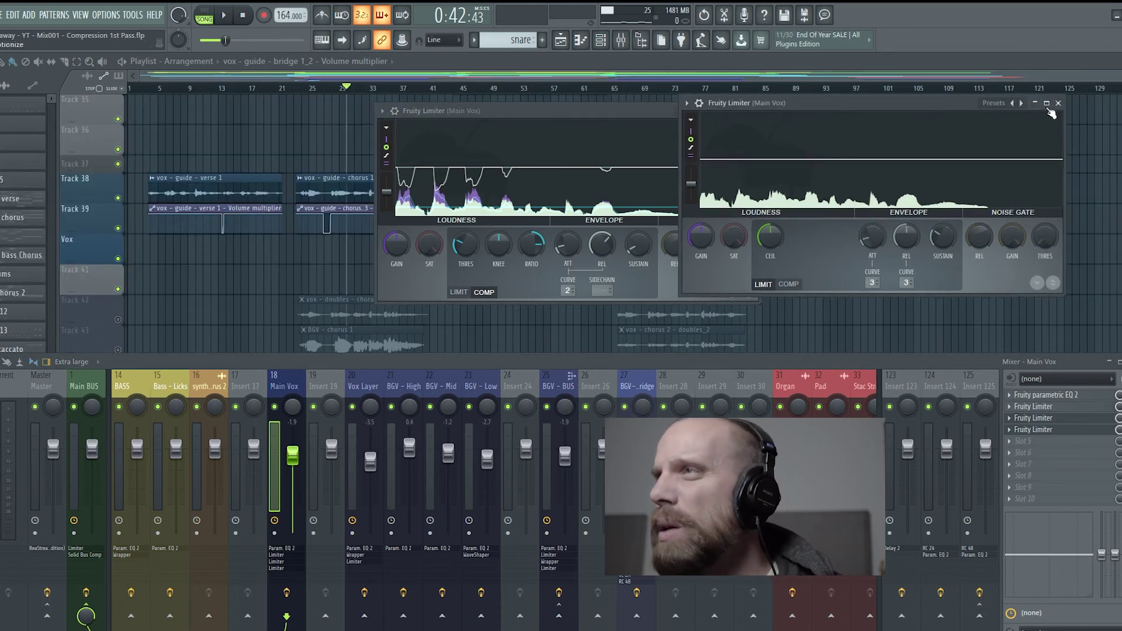
pyautogui.click(1058, 103)
pyautogui.moveTo(517, 112)
pyautogui.mouseDown()
pyautogui.moveTo(483, 104)
pyautogui.moveTo(498, 103)
pyautogui.mouseUp()
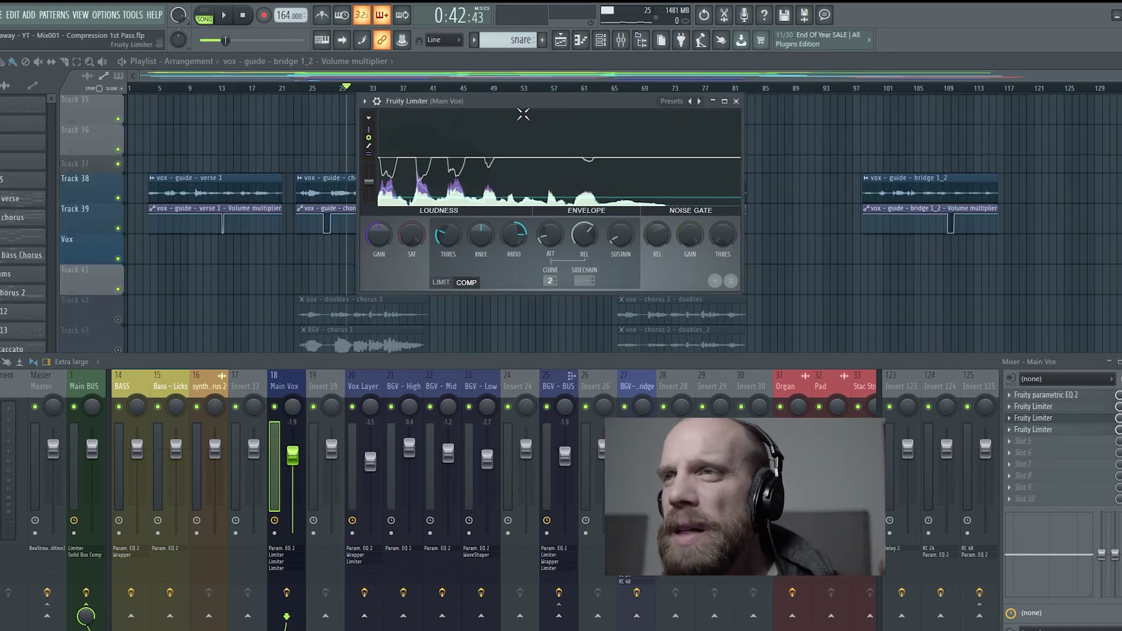
# Delete the extra Fruity Limiters in slots 2 and 4 from Main Vox.
pyautogui.click(1010, 406)
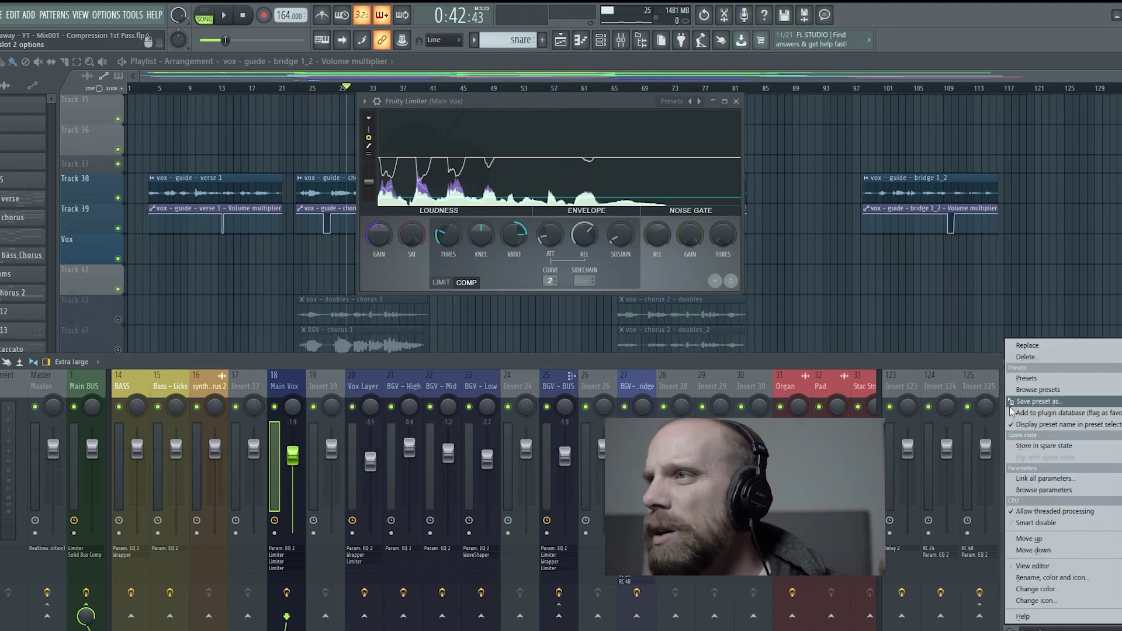
pyautogui.click(1027, 357)
pyautogui.click(653, 367)
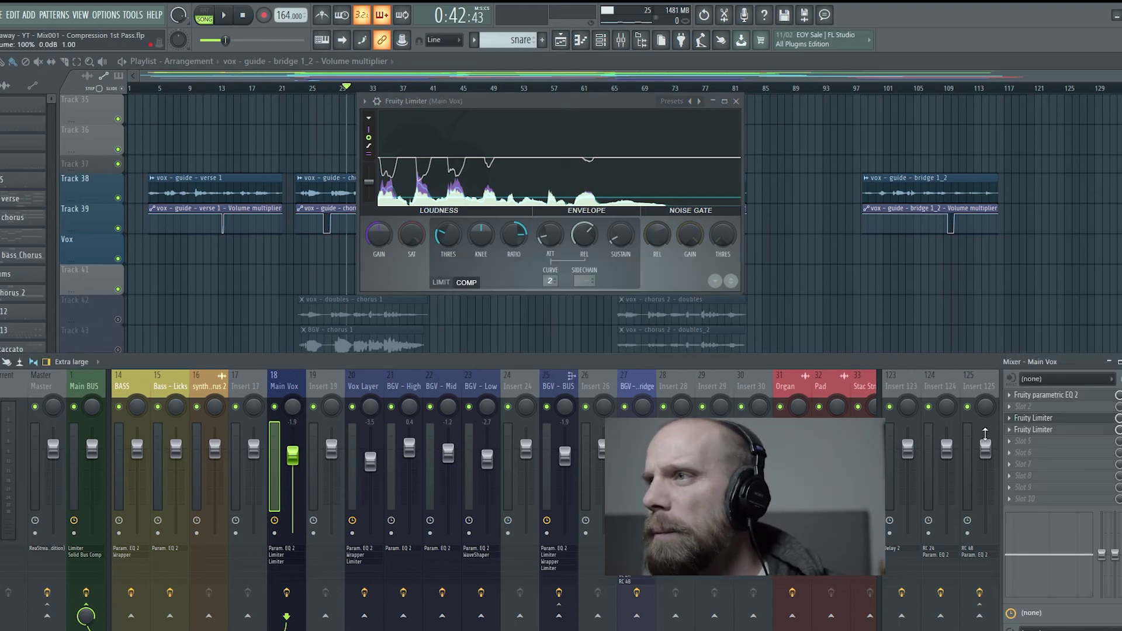
pyautogui.click(1009, 430)
pyautogui.click(1029, 370)
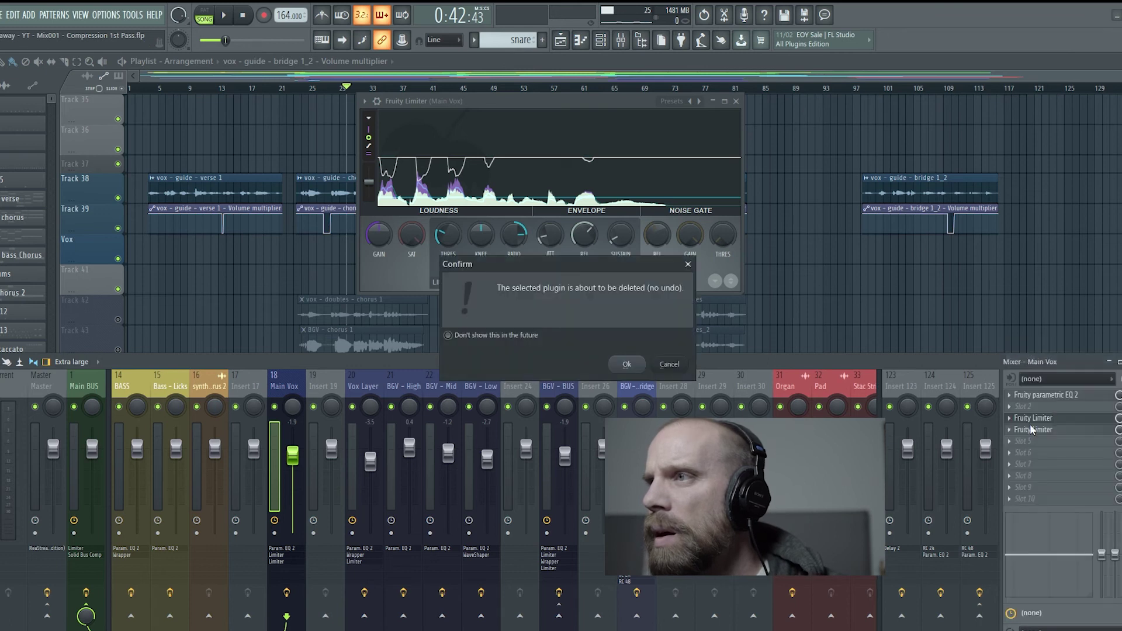
pyautogui.click(634, 364)
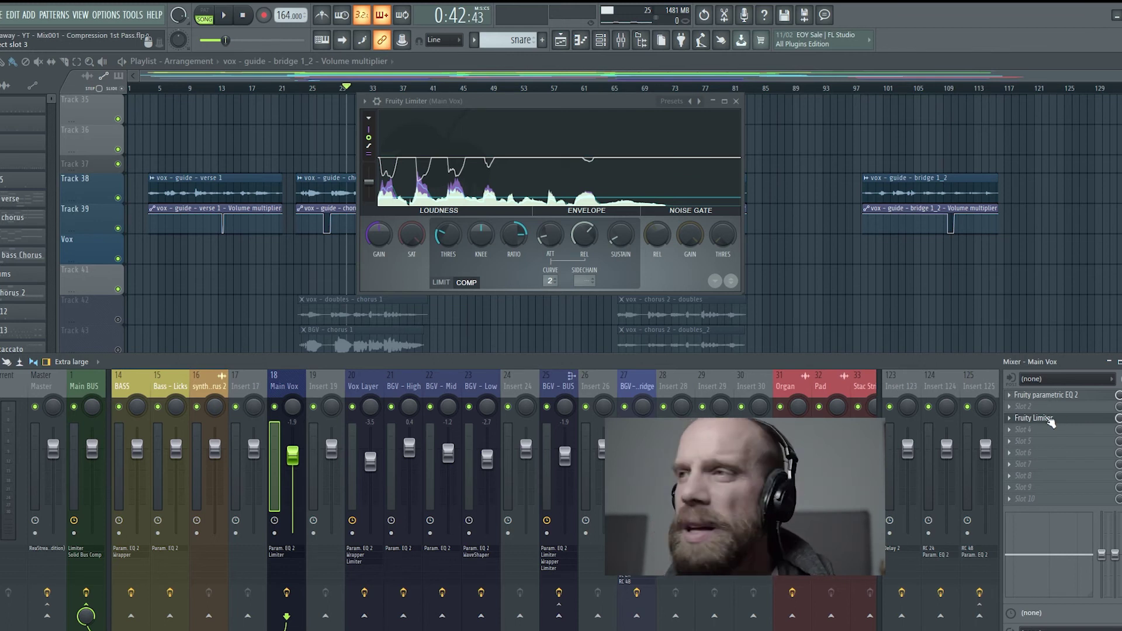
# Move the Fruity Limiter from slot 3 to slot 2, right after the EQ, and audition the vocal.
pyautogui.moveTo(1050, 419); pyautogui.dragTo(1049, 407)
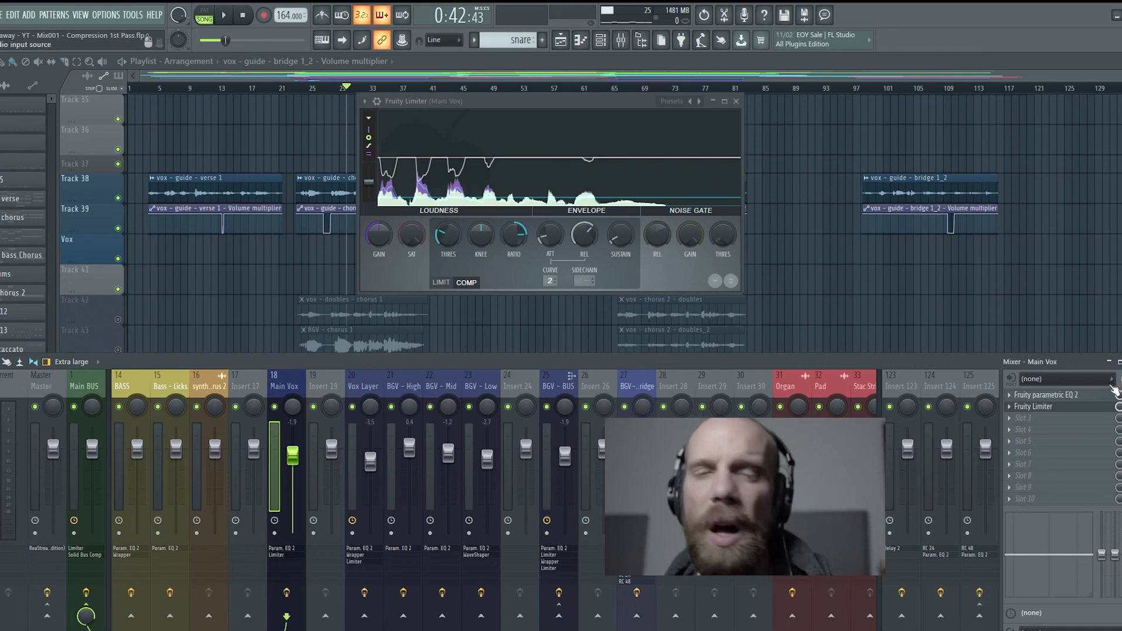
pyautogui.moveTo(1060, 407)
pyautogui.mouseDown()
pyautogui.moveTo(1061, 461)
pyautogui.moveTo(1060, 412)
pyautogui.mouseUp()
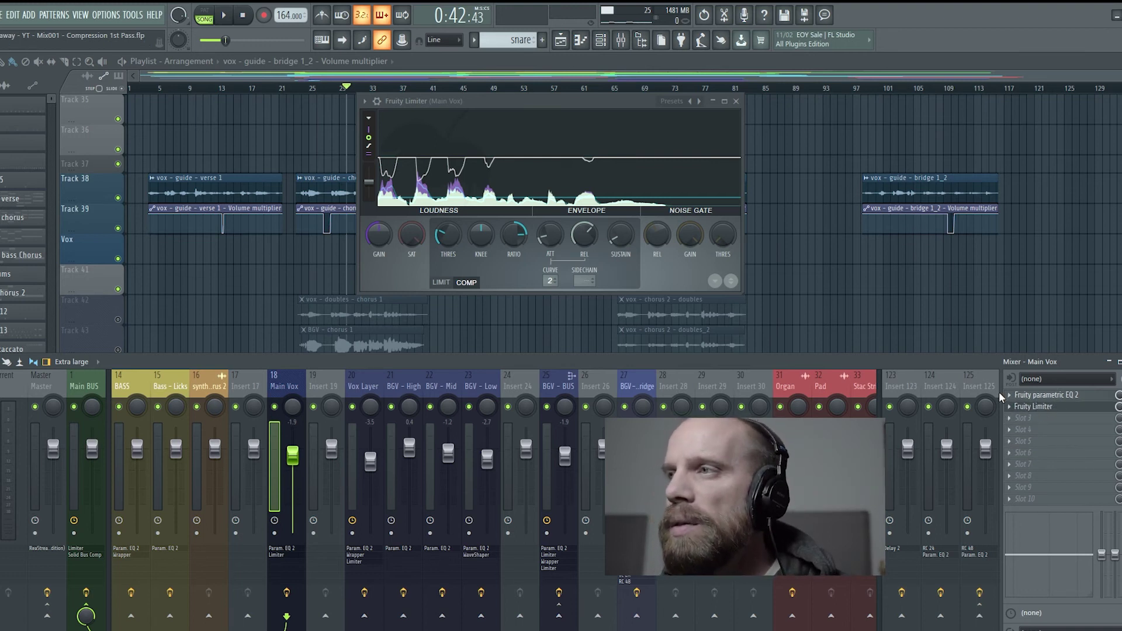
pyautogui.press('space')
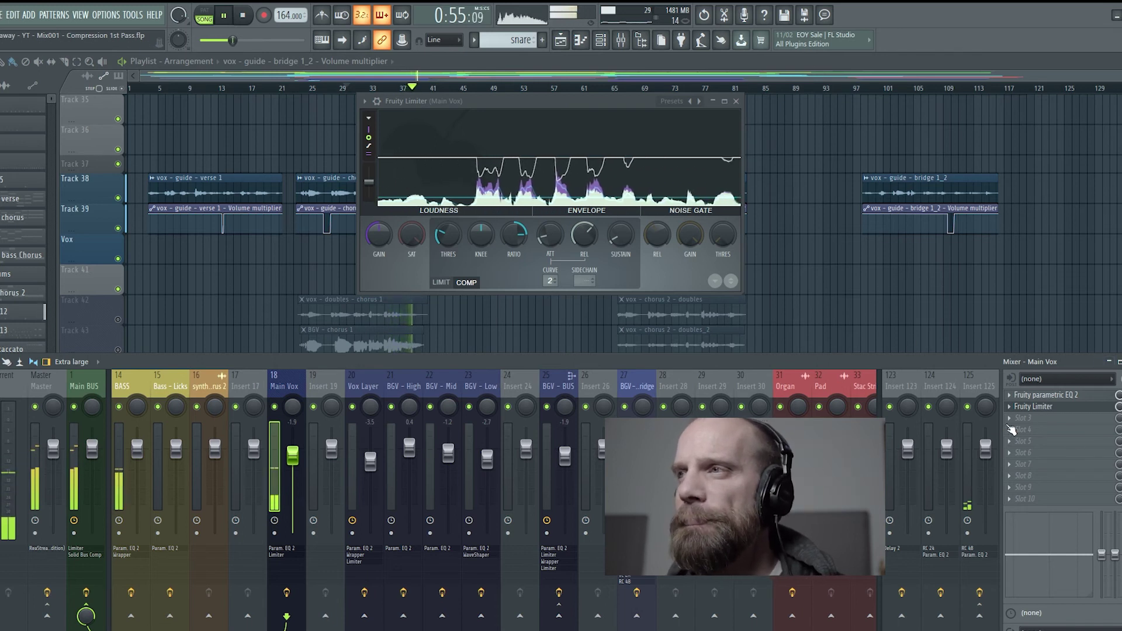
pyautogui.press('space')
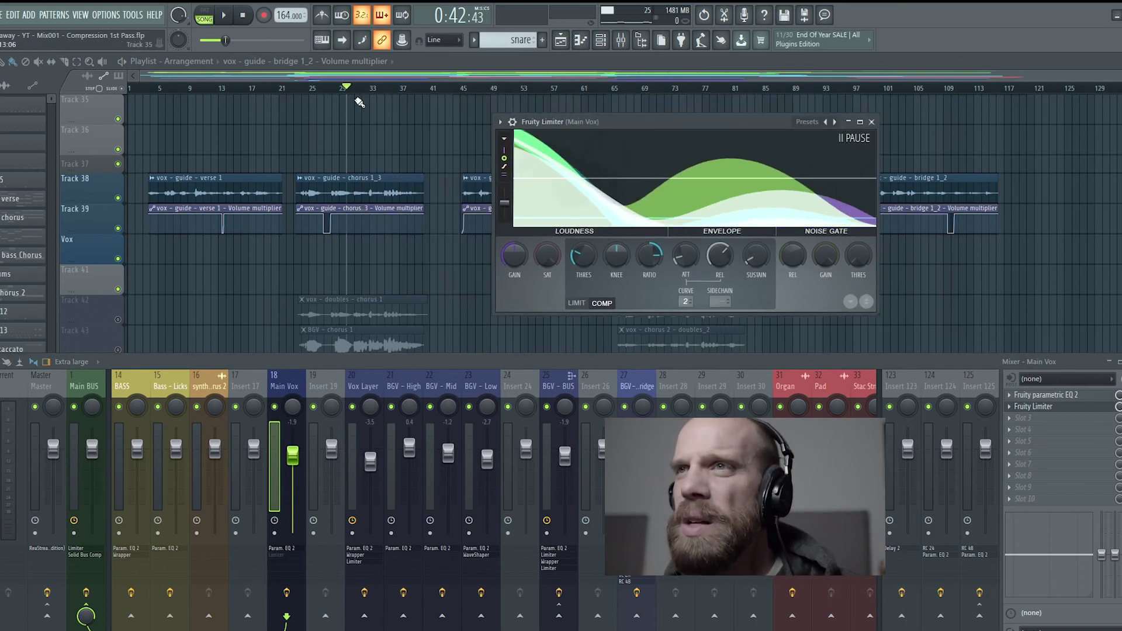
# Play the vocal twice from near bar 34, bringing up the Mixer with F9.
pyautogui.click(380, 91)
pyautogui.press('space')
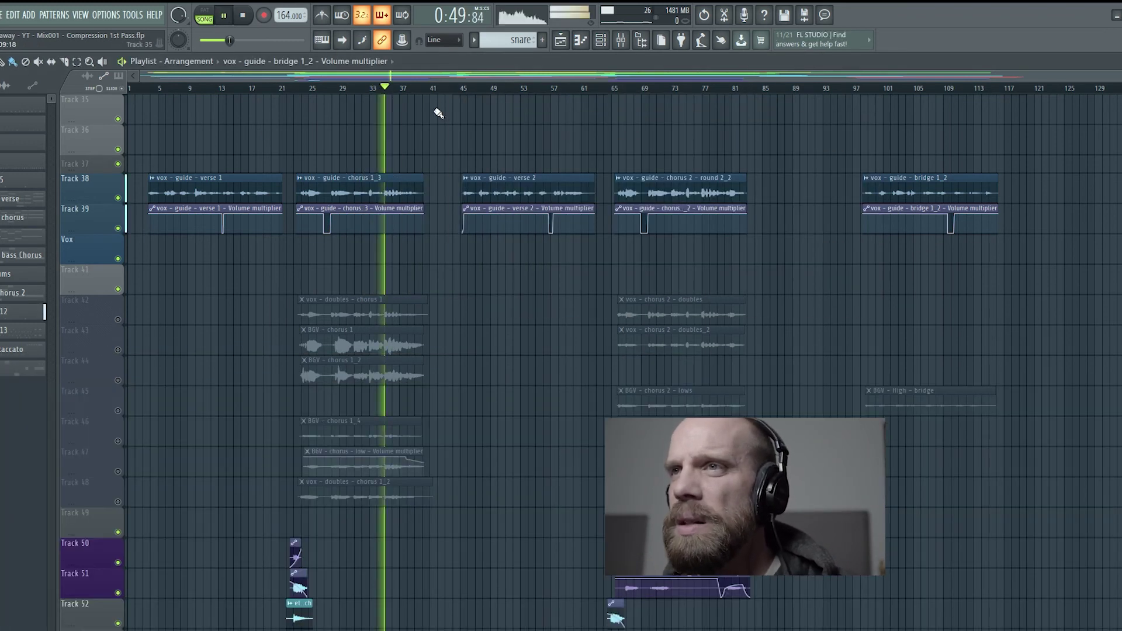
pyautogui.press('F9')
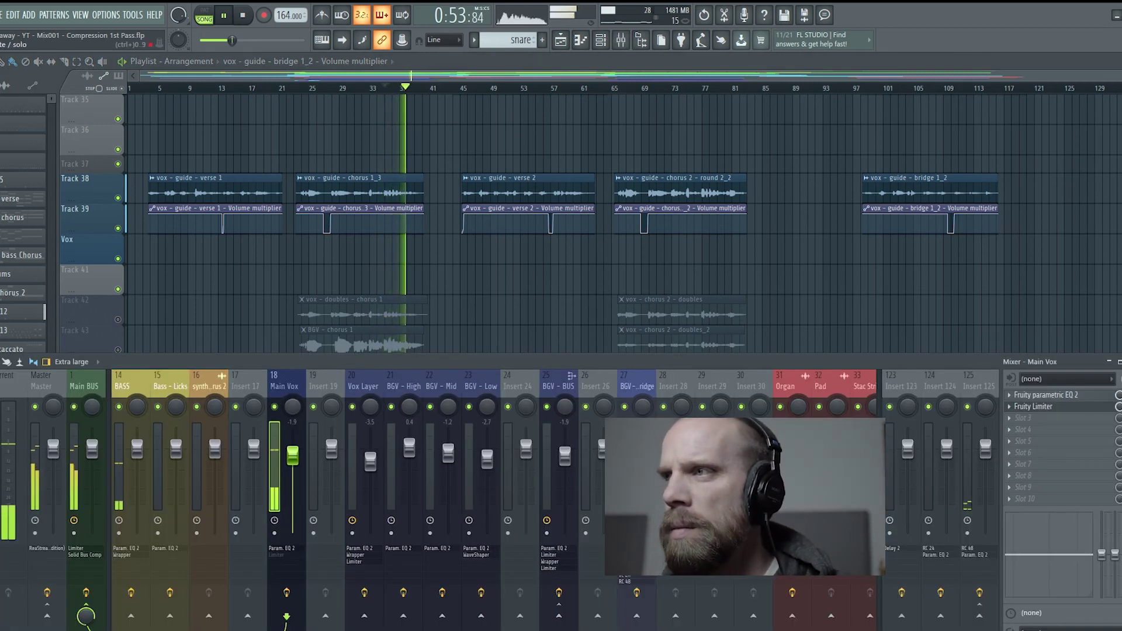
pyautogui.press('space')
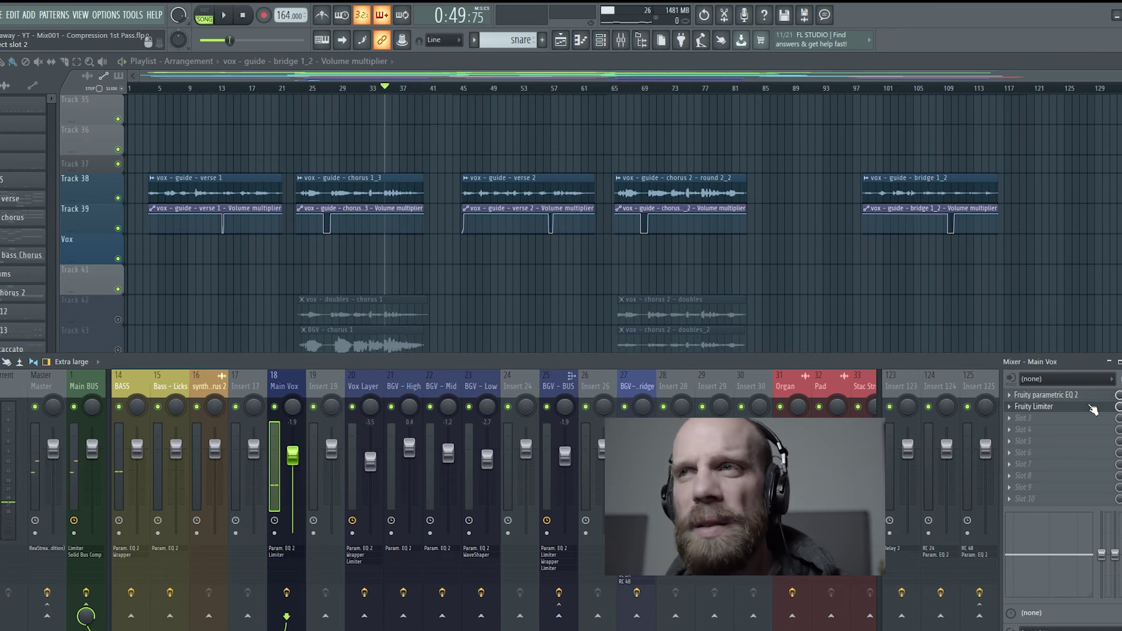
pyautogui.press('space')
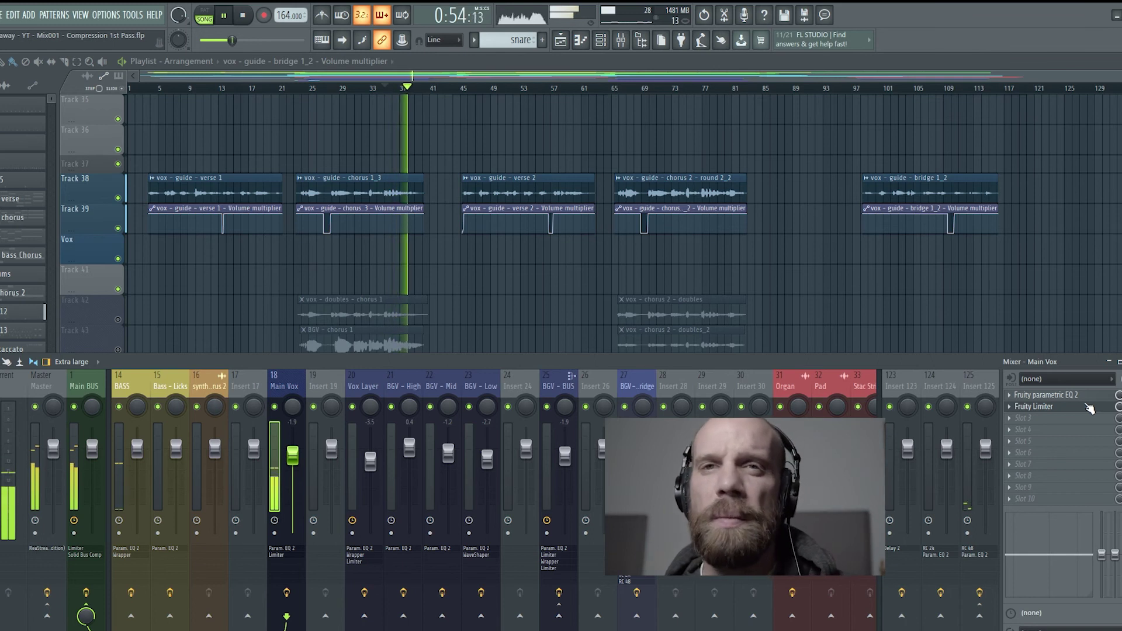
pyautogui.press('space')
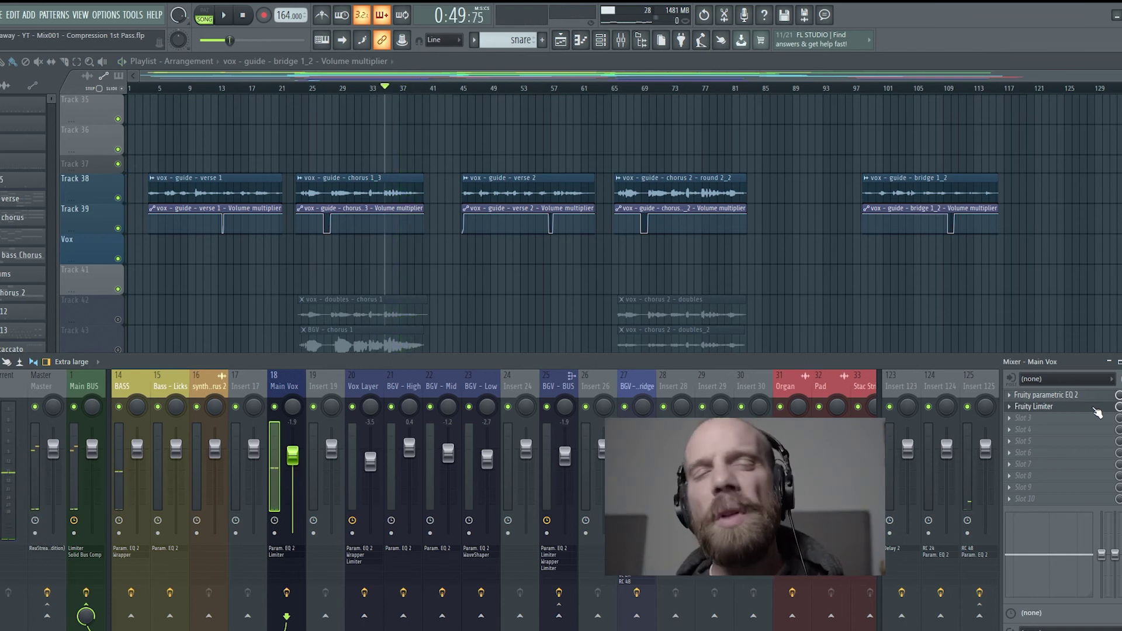